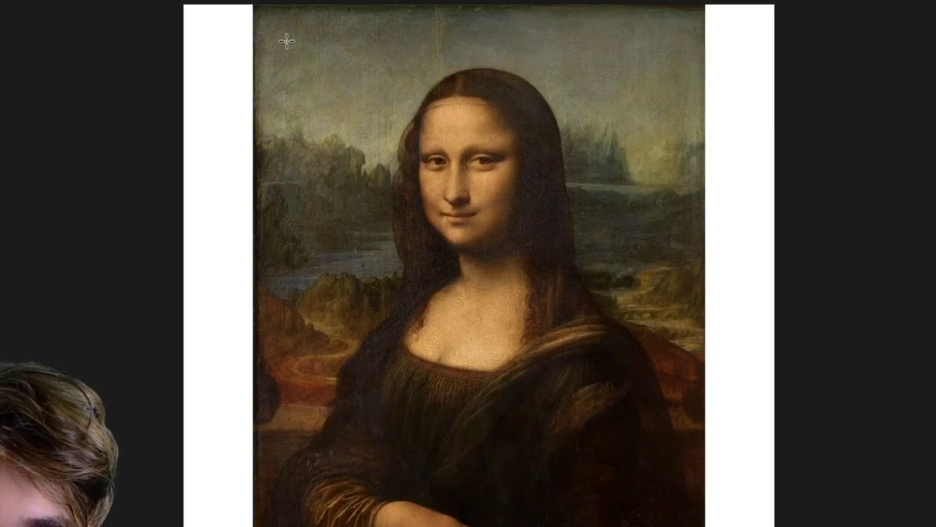
Step: Draw marquee selections over part of the Mona Lisa's face and the adjacent sky
drag(284, 35, 485, 217)
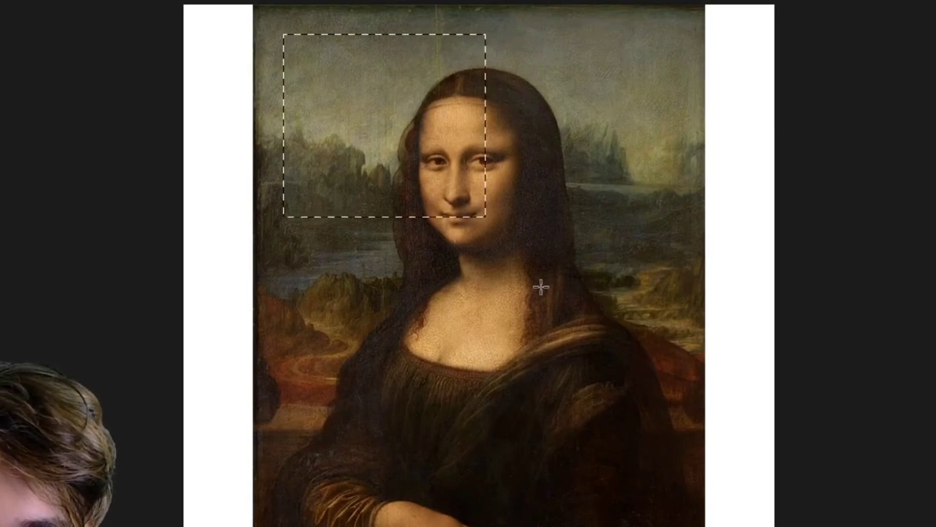
drag(541, 287, 685, 501)
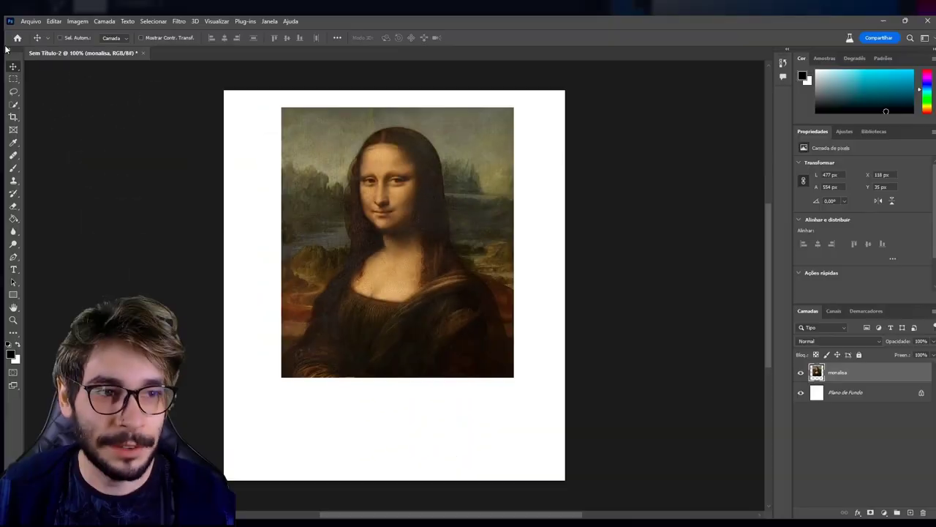
Step: Marquee the painting just inside its edges, then select the entire canvas
click(13, 78)
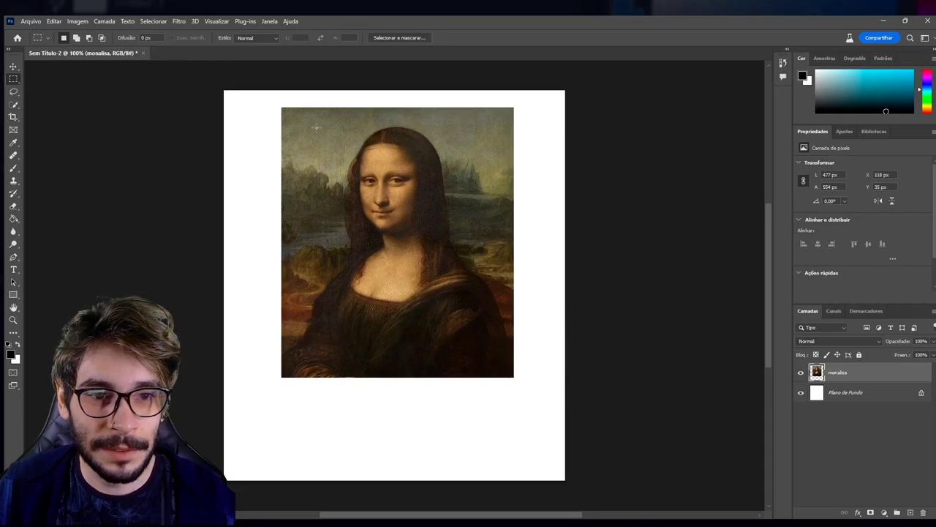
drag(340, 187, 492, 358)
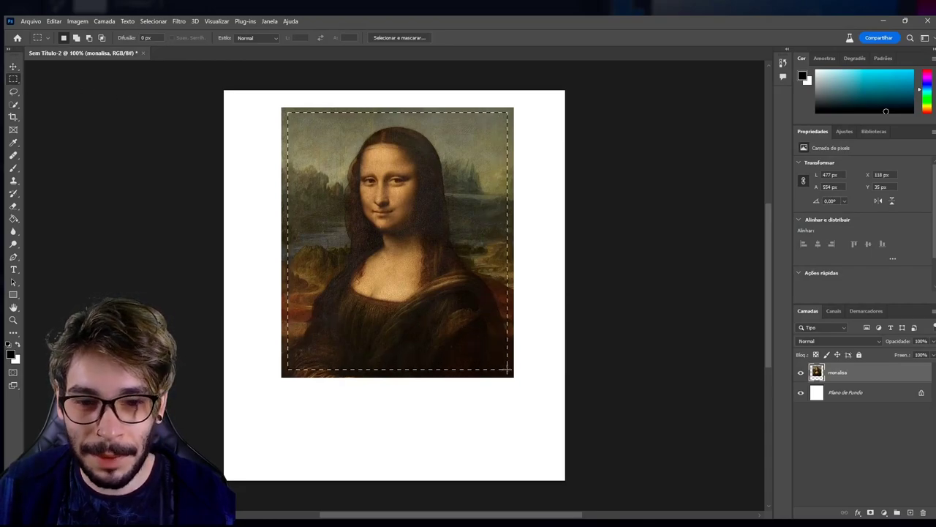
key(ctrl+a)
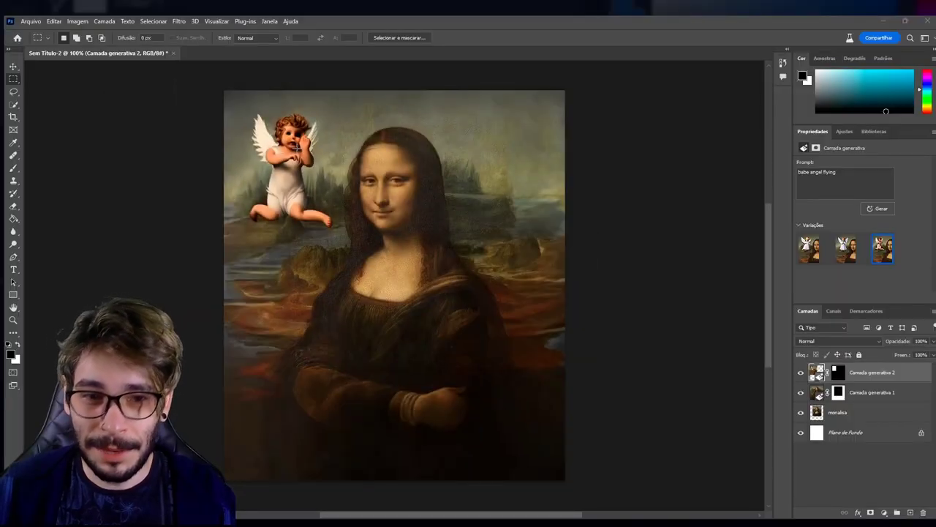
Step: Hide the Camada generativa 2 angel layer and select the monalisa layer
key(v)
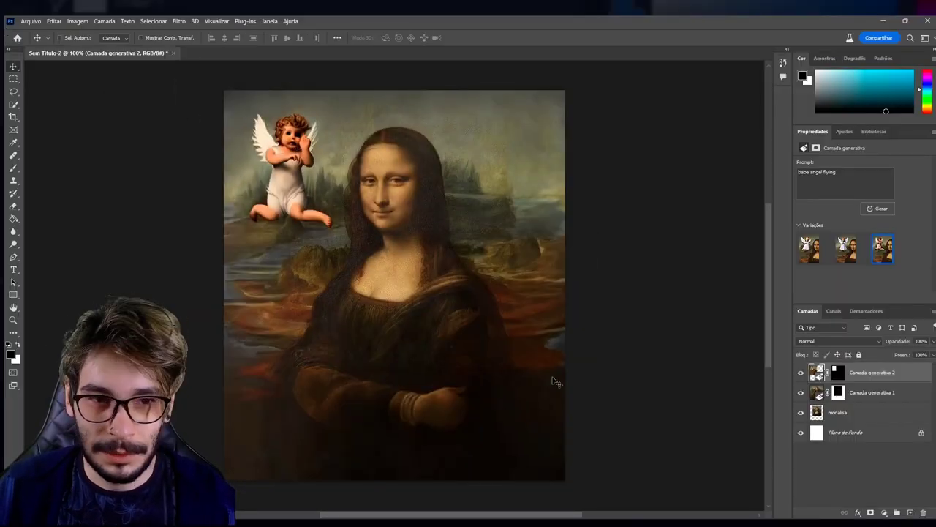
click(802, 374)
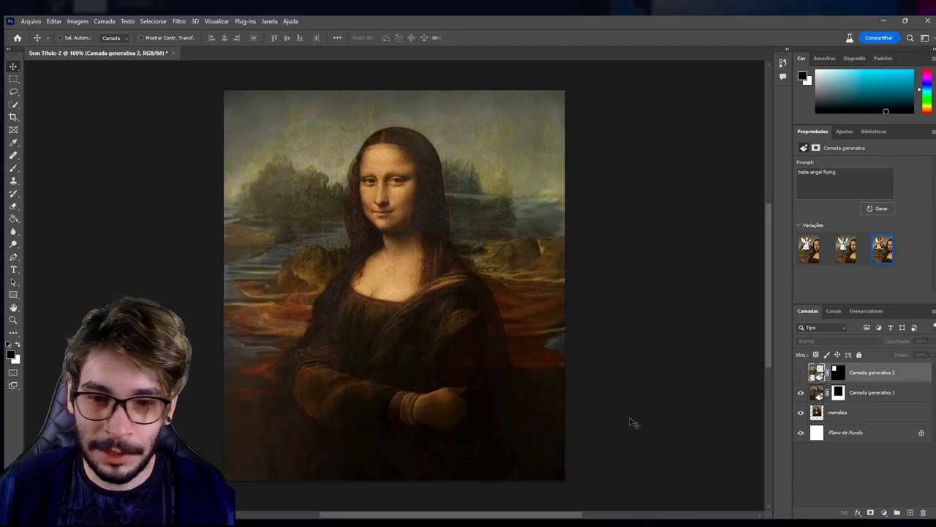
click(831, 415)
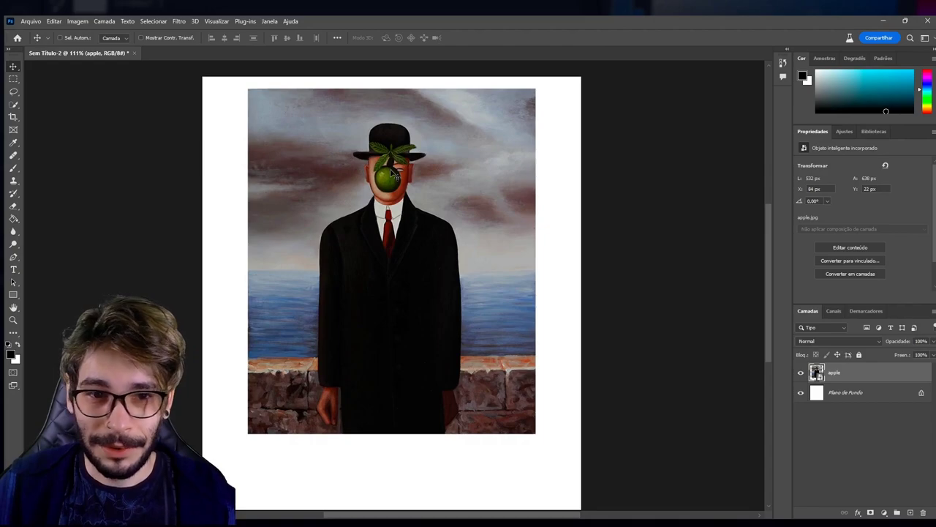
Step: Marquee the man's face and apple, refit the view, and select the apple layer
scroll(389, 128, up, 5)
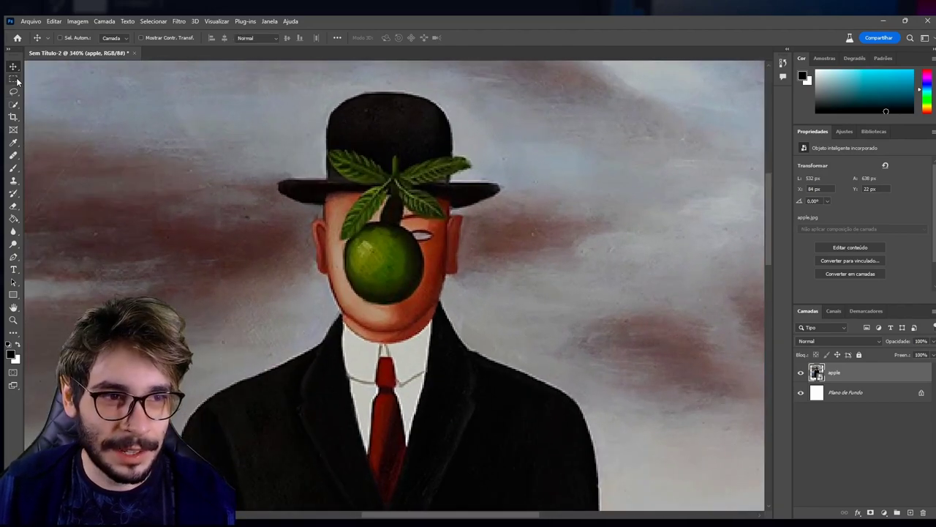
click(15, 79)
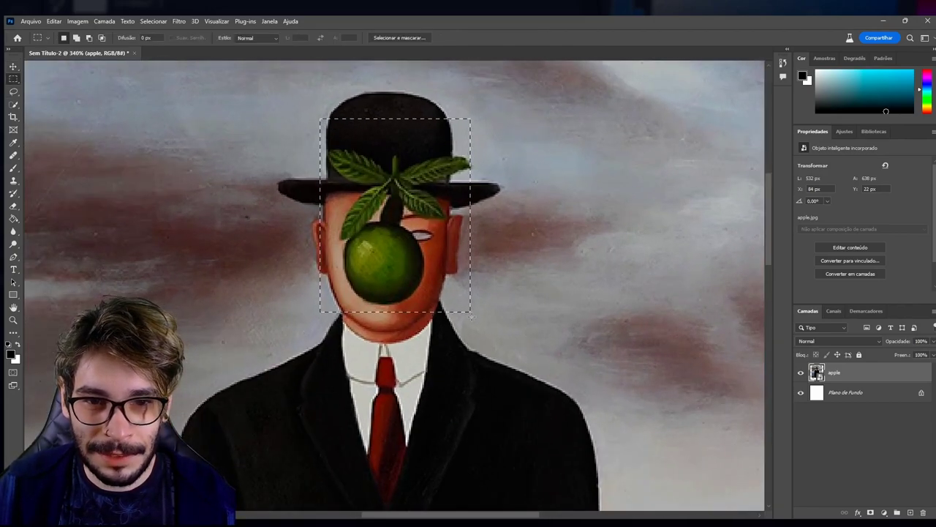
drag(448, 239, 476, 308)
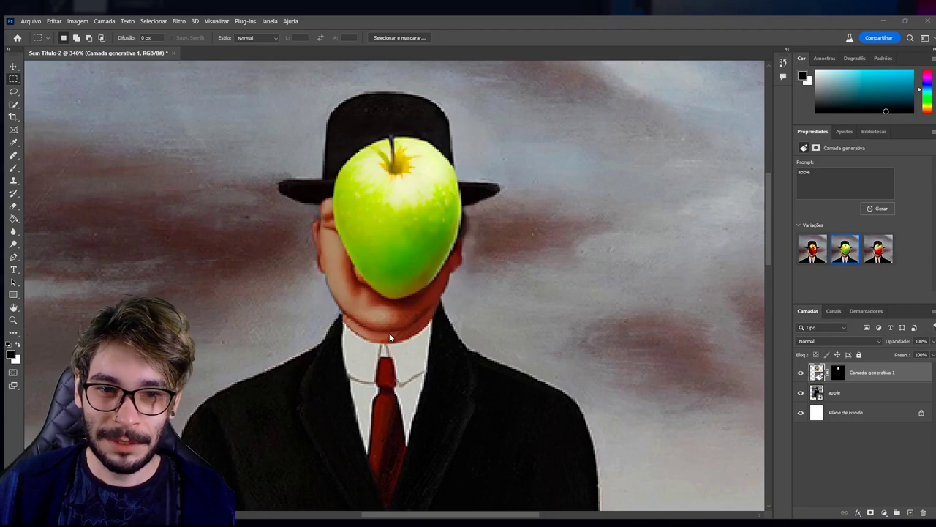
key(ctrl+0)
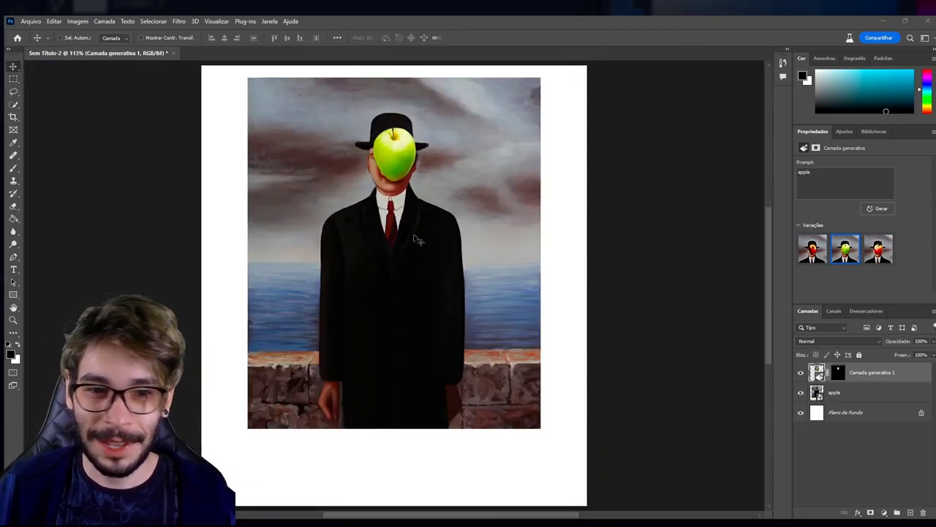
click(872, 386)
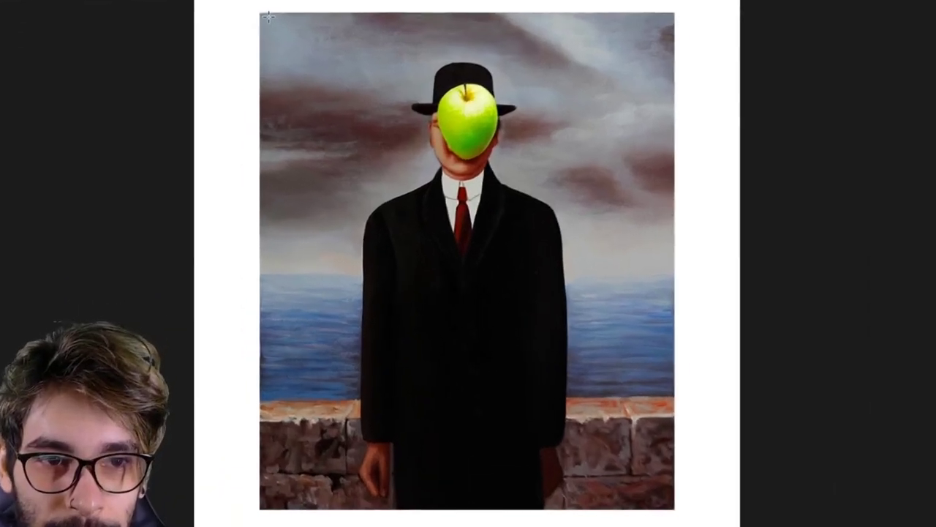
Step: Marquee nearly the whole Son of Man painting, then return to the Move tool
drag(269, 12, 683, 512)
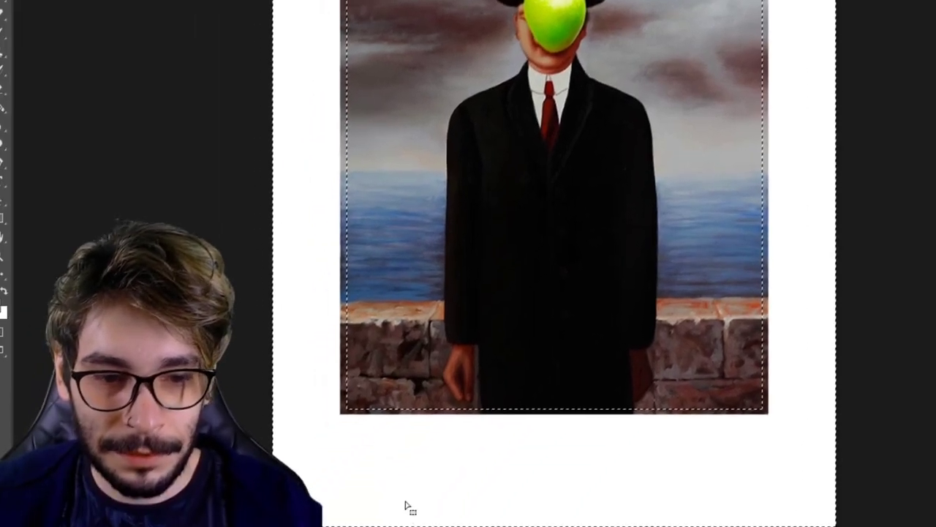
key(t)
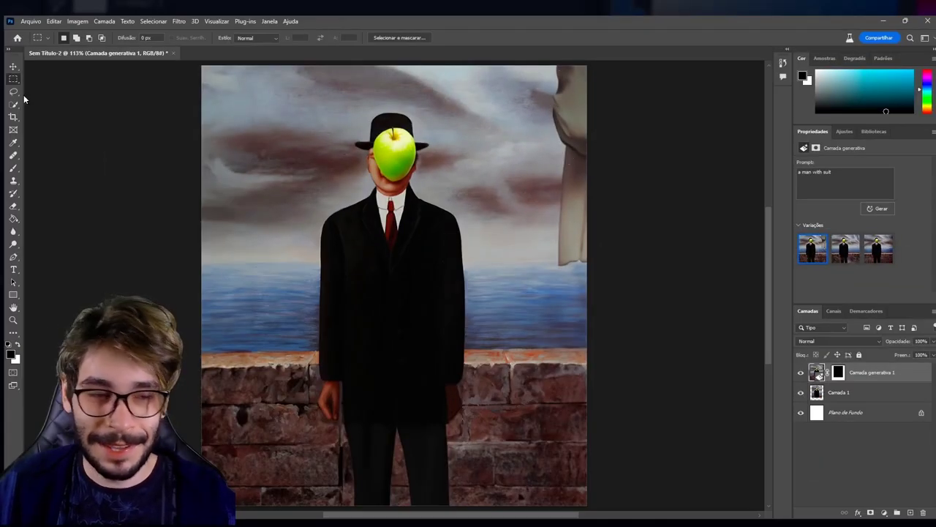
click(13, 66)
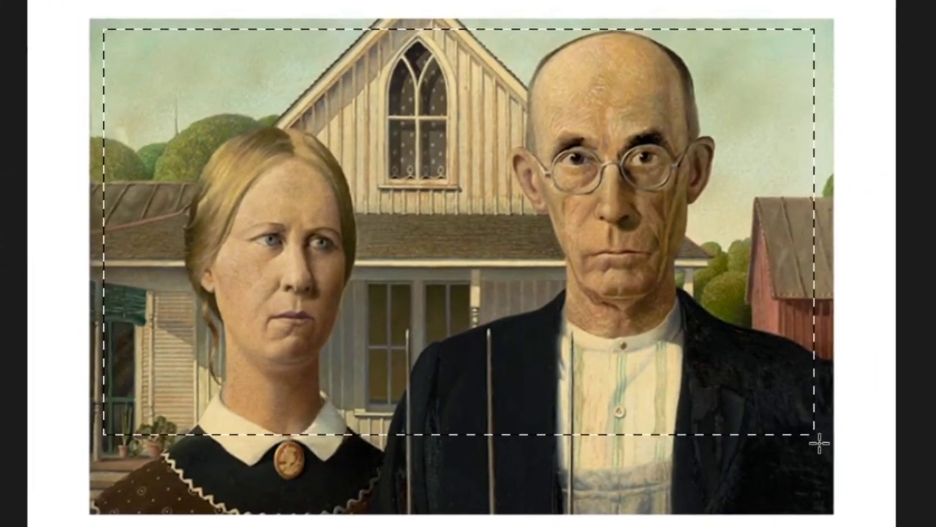
Step: Select the American Gothic image and invert the selection to target the empty border
drag(819, 443, 826, 504)
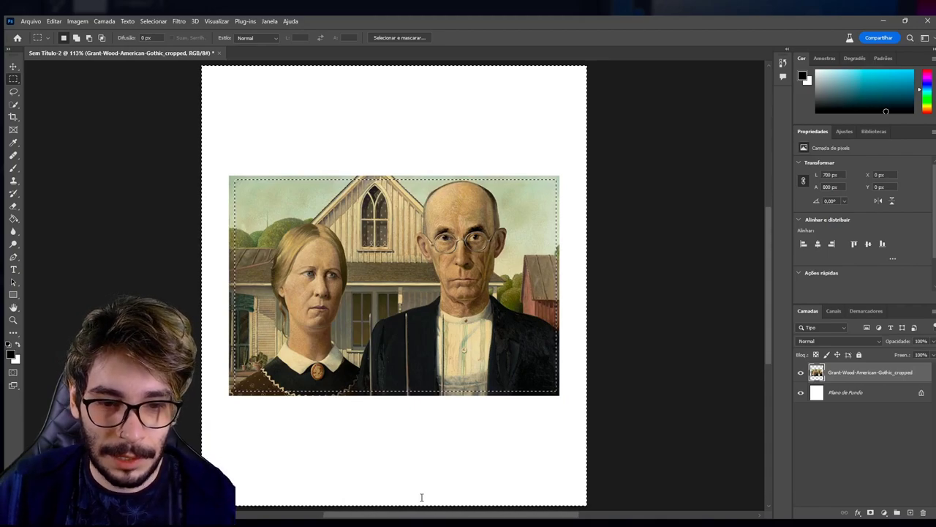
key(ctrl+shift+i)
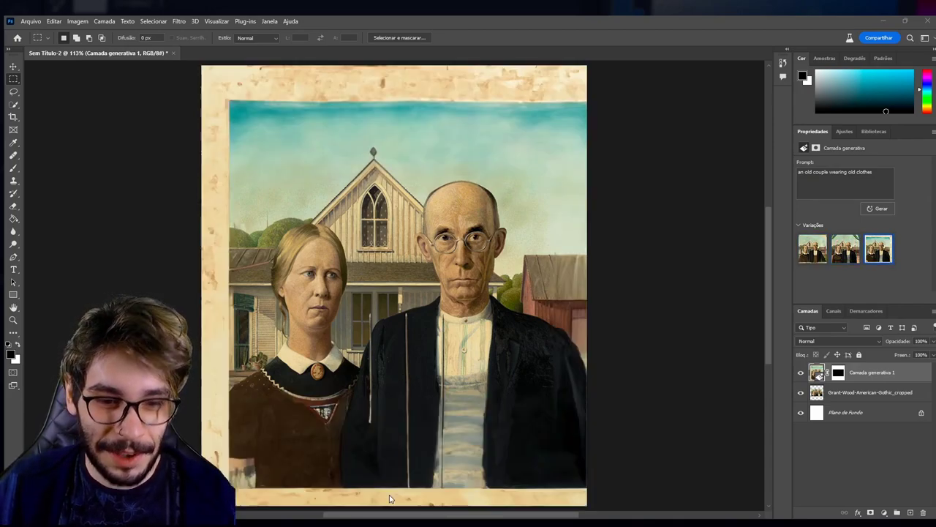
click(12, 67)
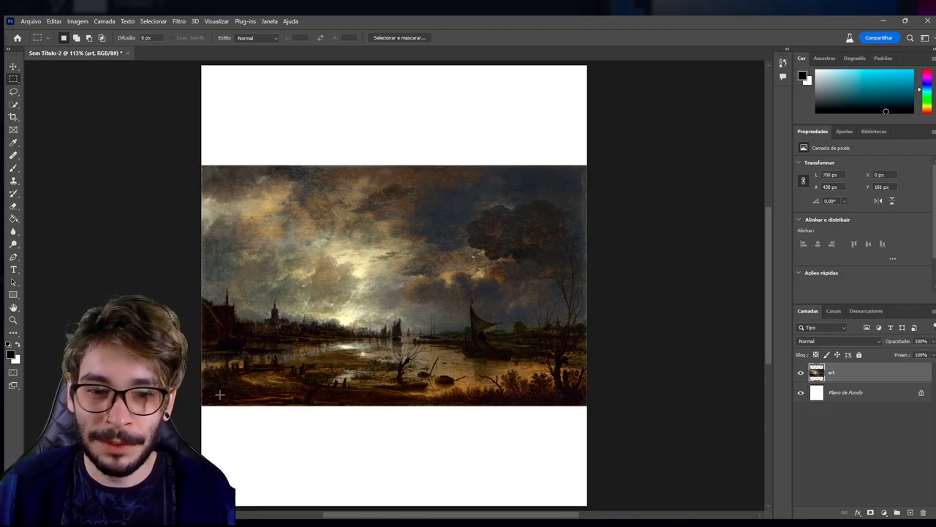
Step: Select the entire canvas around the night landscape with Ctrl+A
key(ctrl+a)
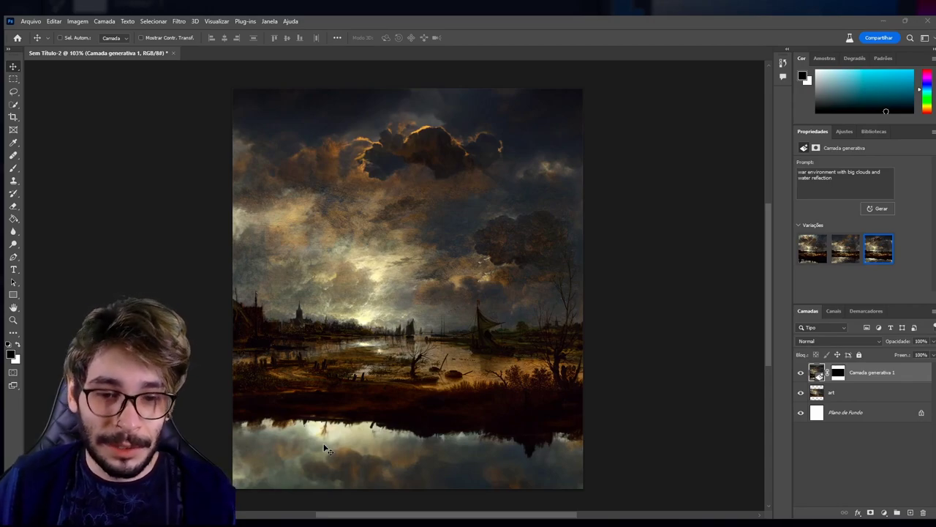
mouse_move(326, 449)
mouse_down()
mouse_move(580, 385)
mouse_move(224, 359)
mouse_up()
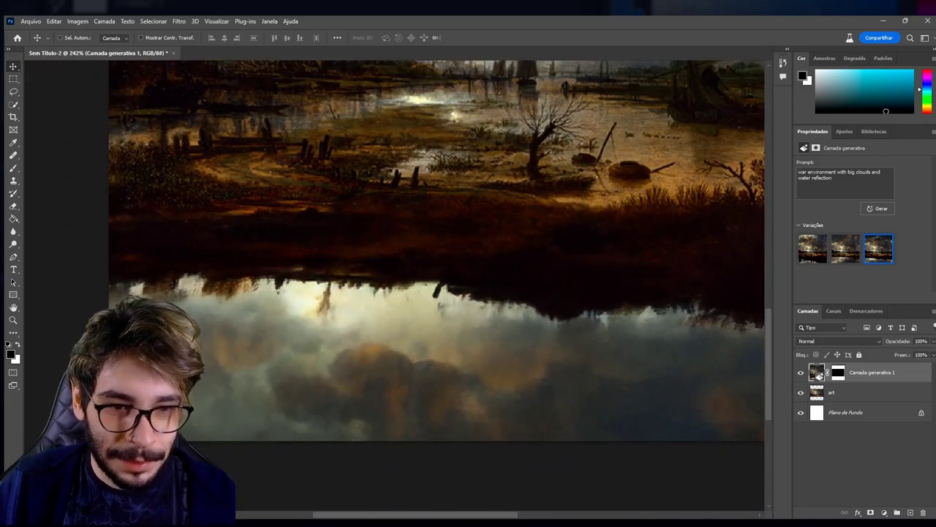
key(ctrl+0)
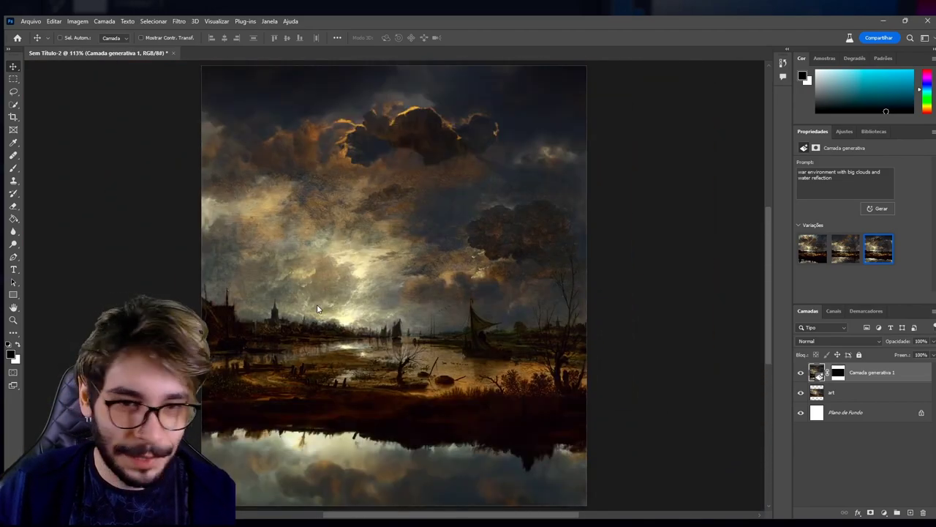